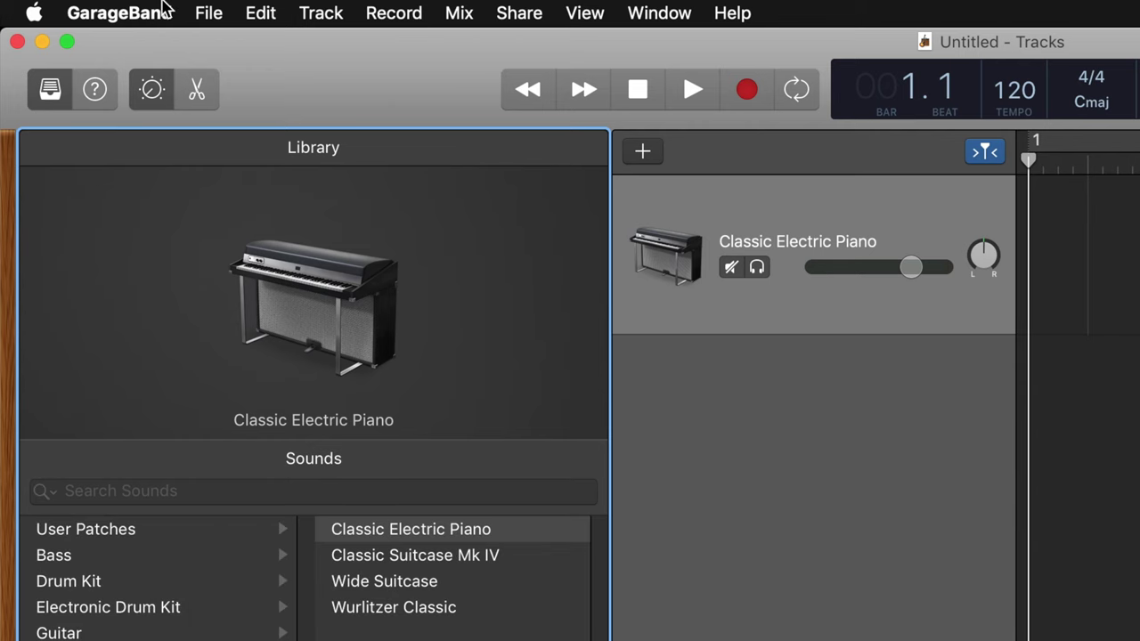
Confirm Enable Audio Units is checked in Audio/MIDI preferences, then quit GarageBand
click(89, 8)
click(166, 82)
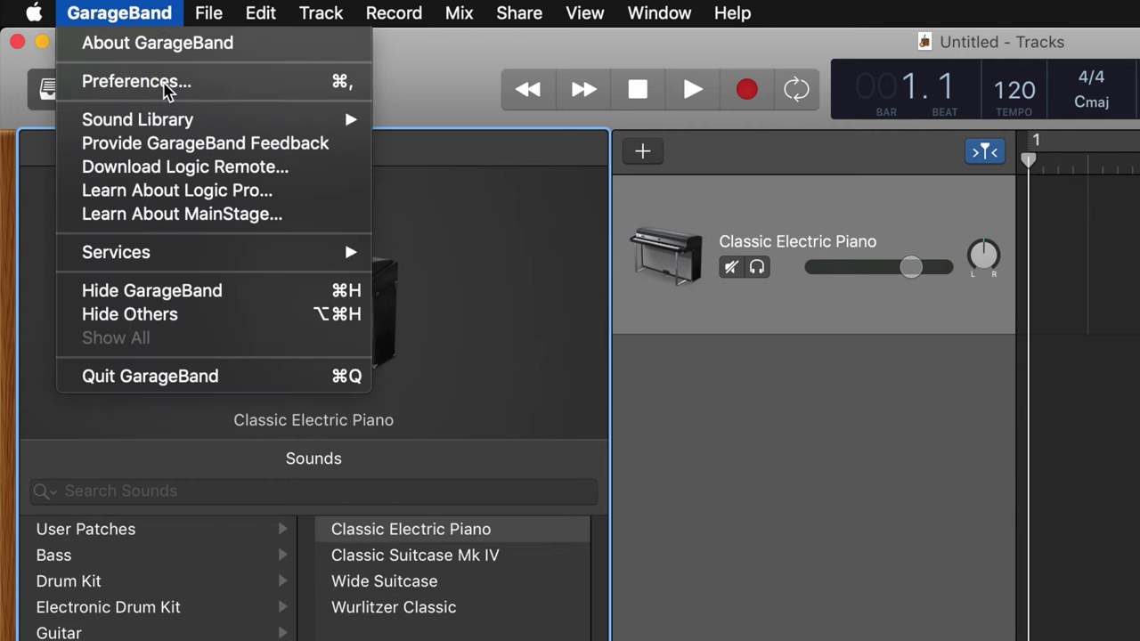
click(108, 87)
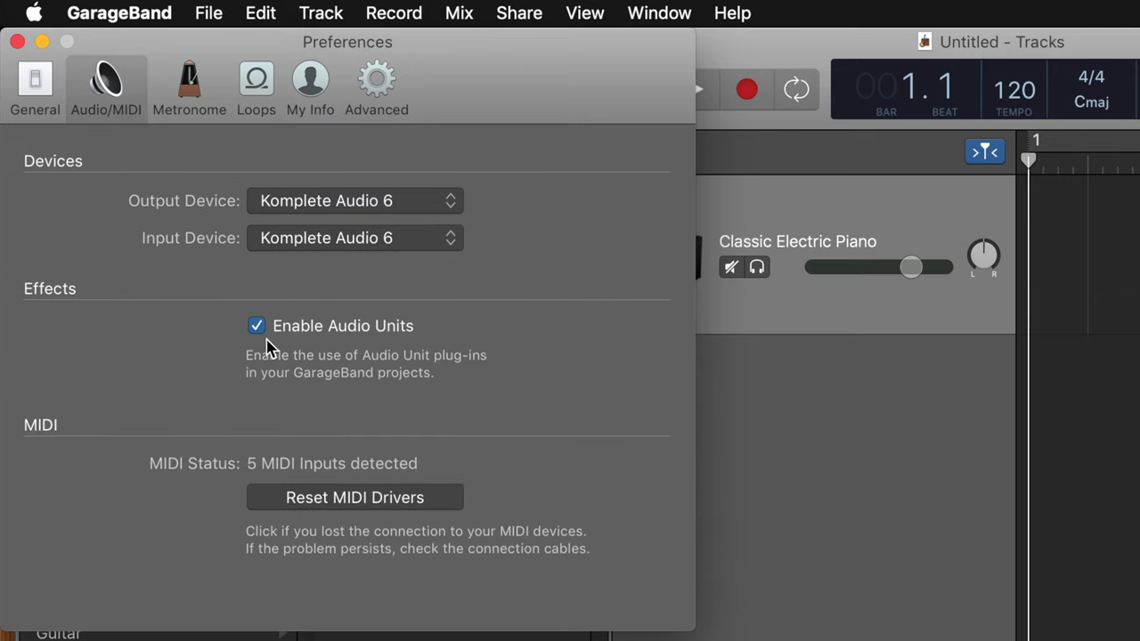
click(17, 41)
click(119, 13)
click(154, 376)
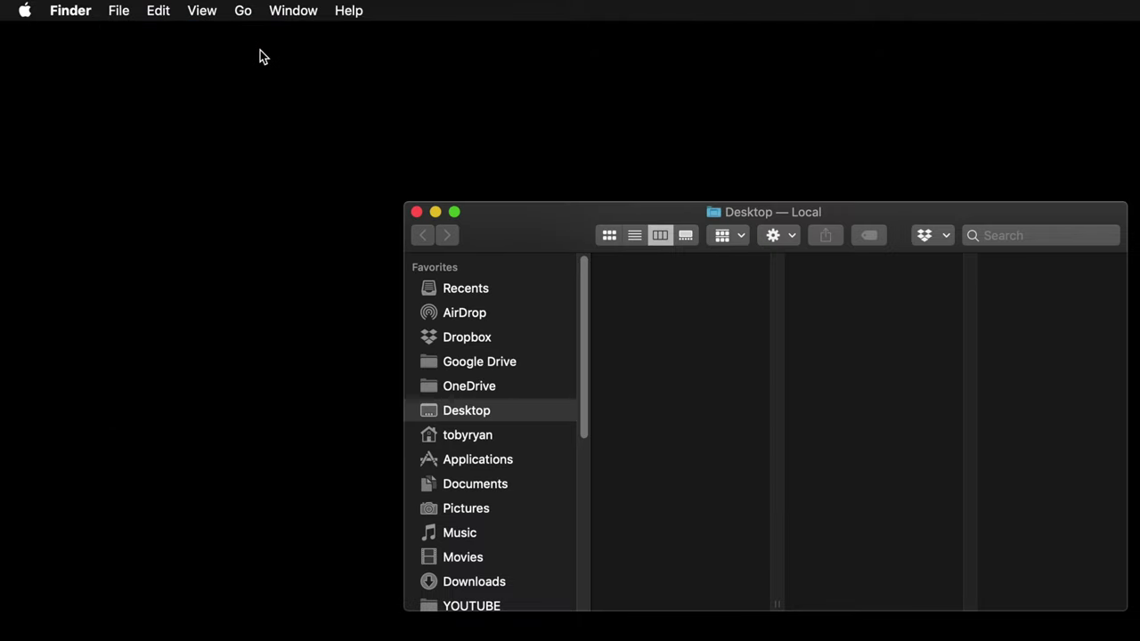
Open Macintosh HD and toggle the Hard disks option in Finder's Sidebar preferences
scroll(446, 352, down, 10)
click(478, 506)
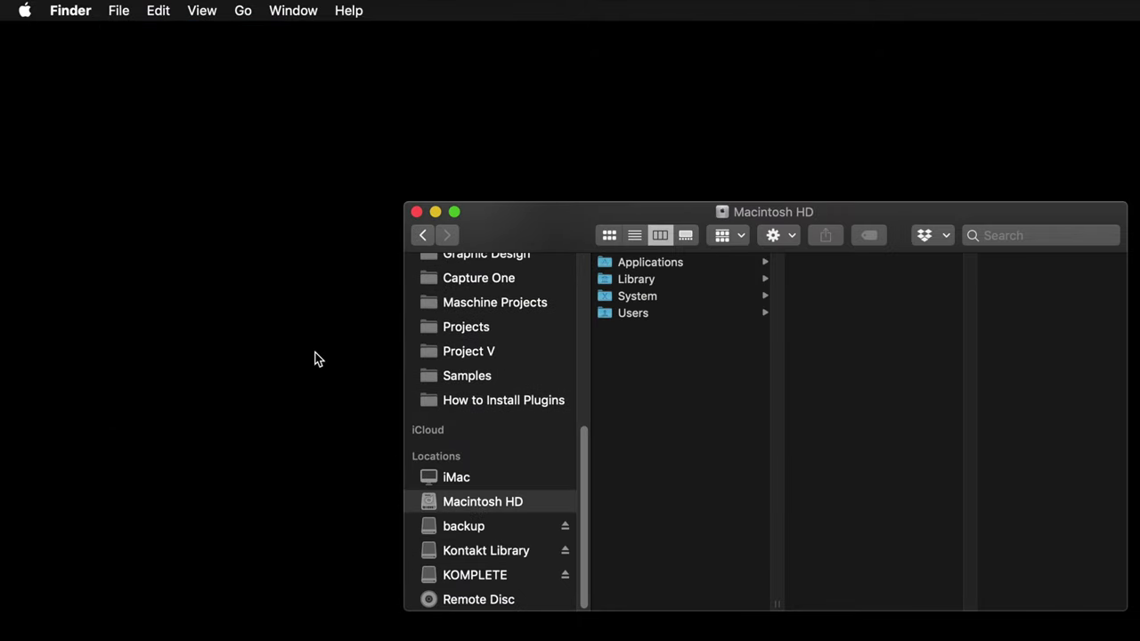
click(91, 9)
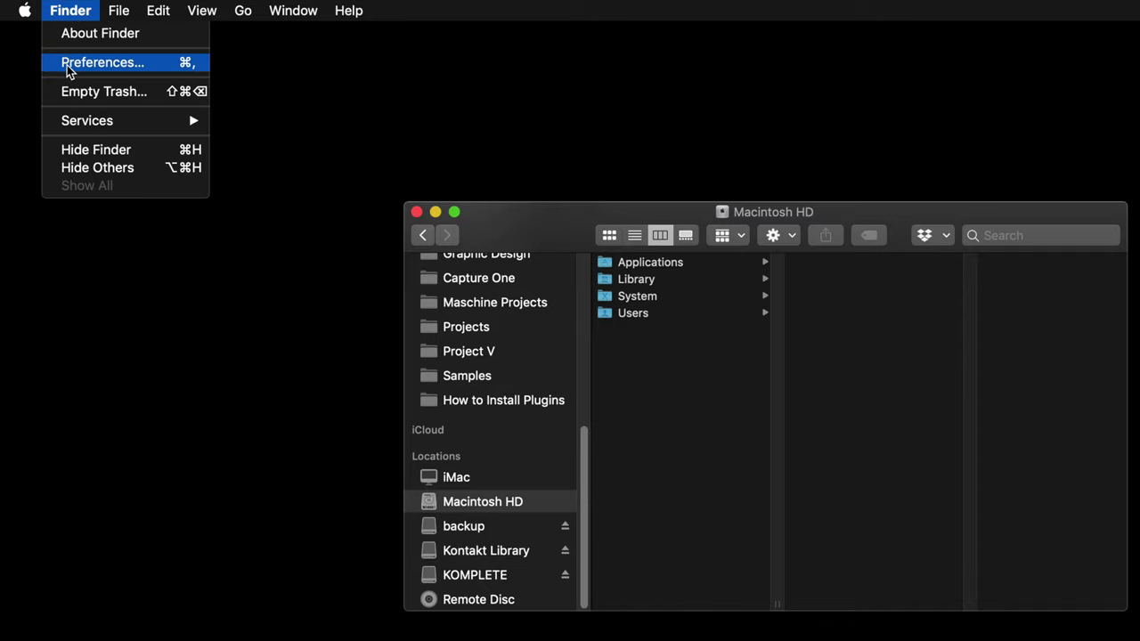
click(147, 64)
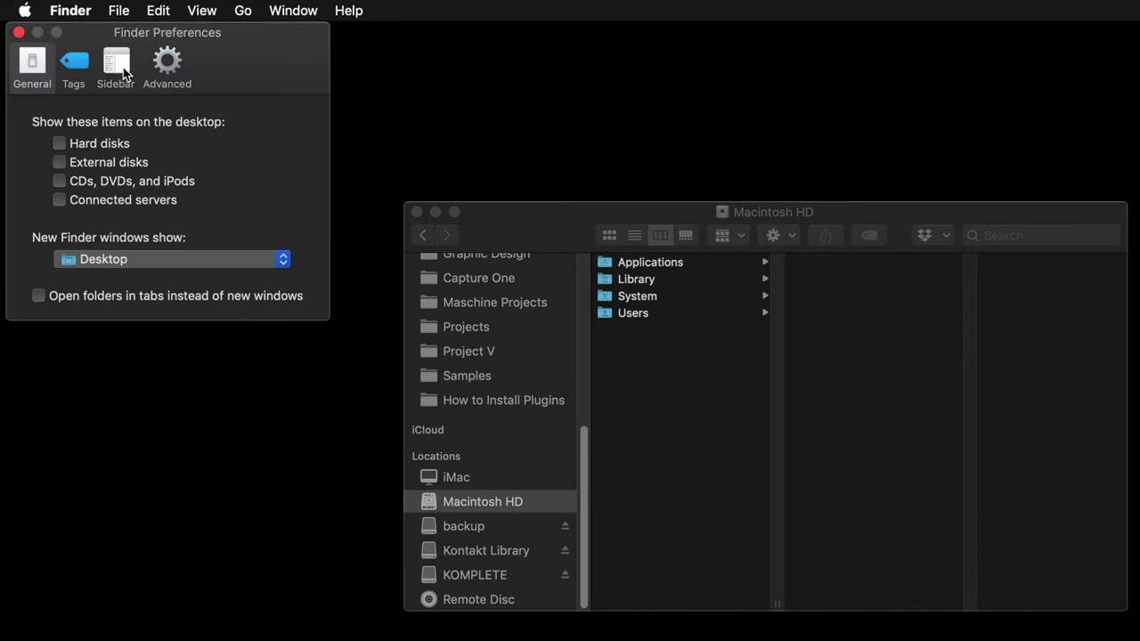
click(117, 69)
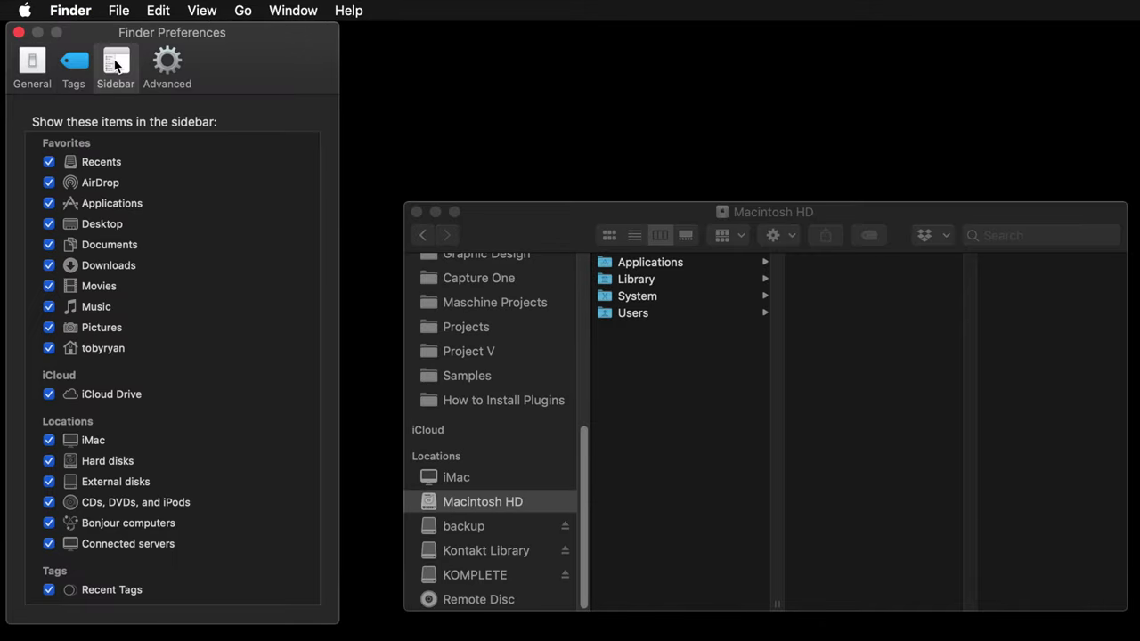
click(105, 462)
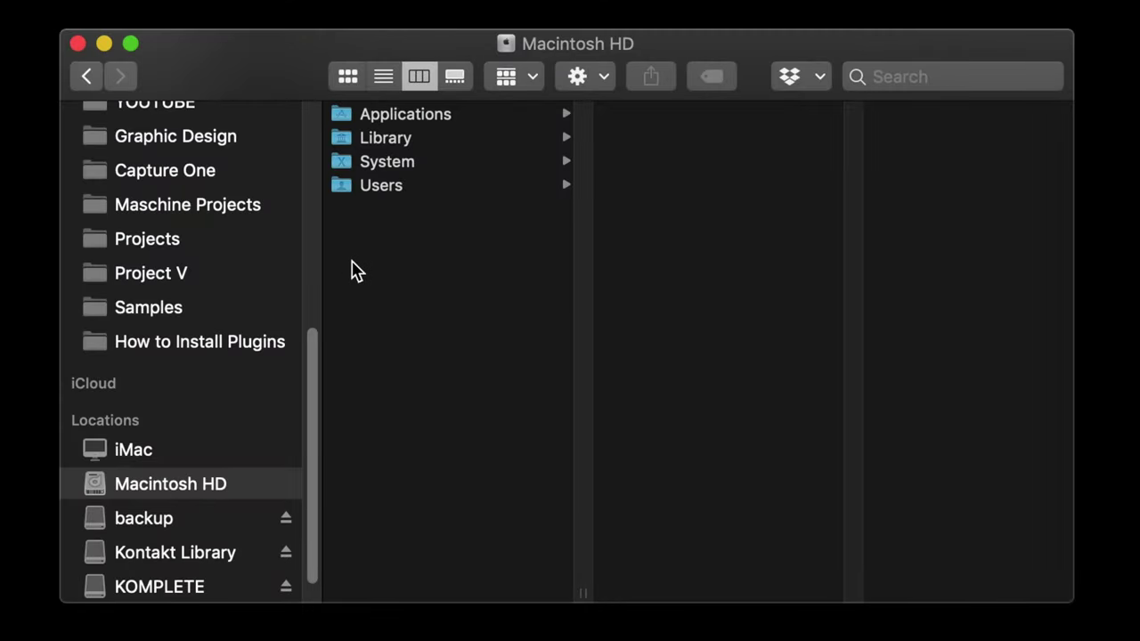
Navigate to Library › Audio › Plug-Ins › Components and view it in column layout
click(389, 141)
click(598, 163)
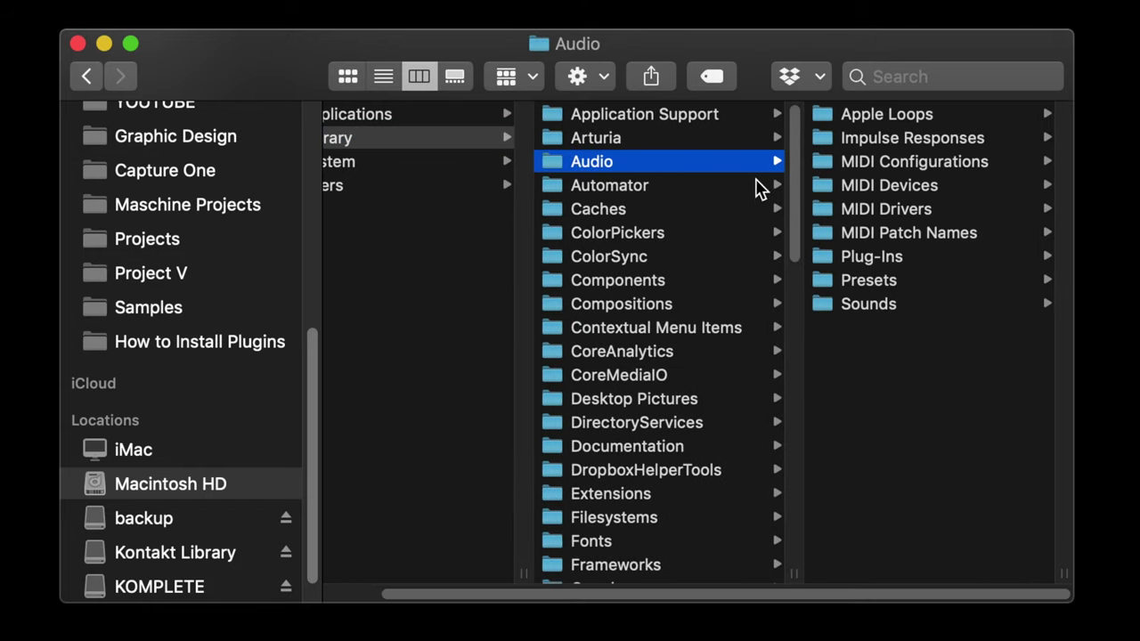
click(834, 256)
click(887, 121)
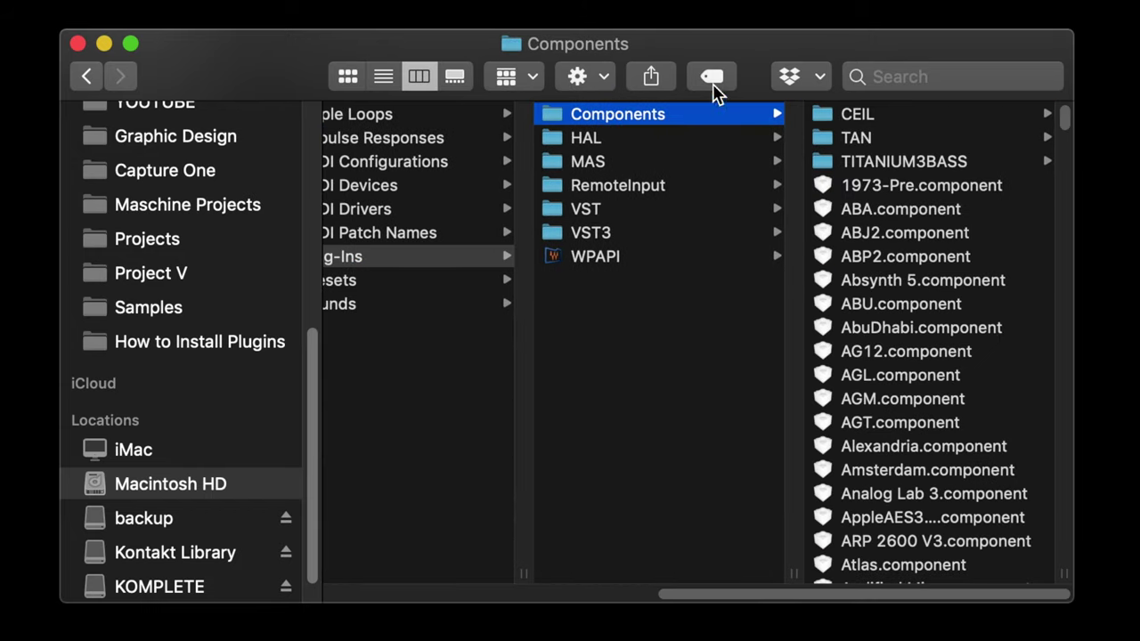
click(348, 77)
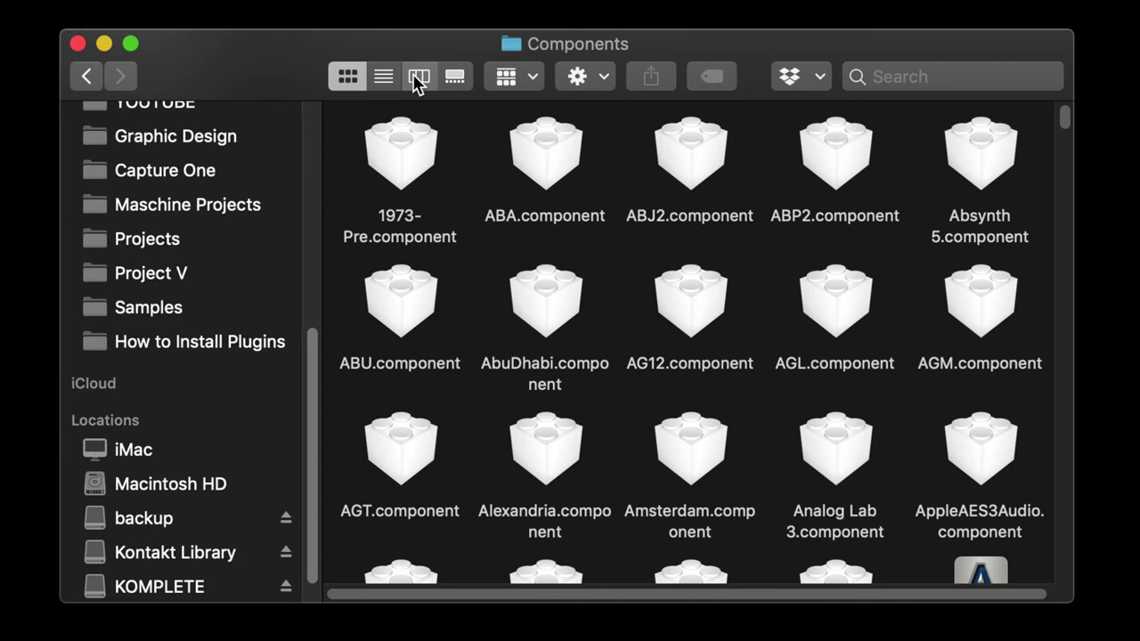
click(418, 77)
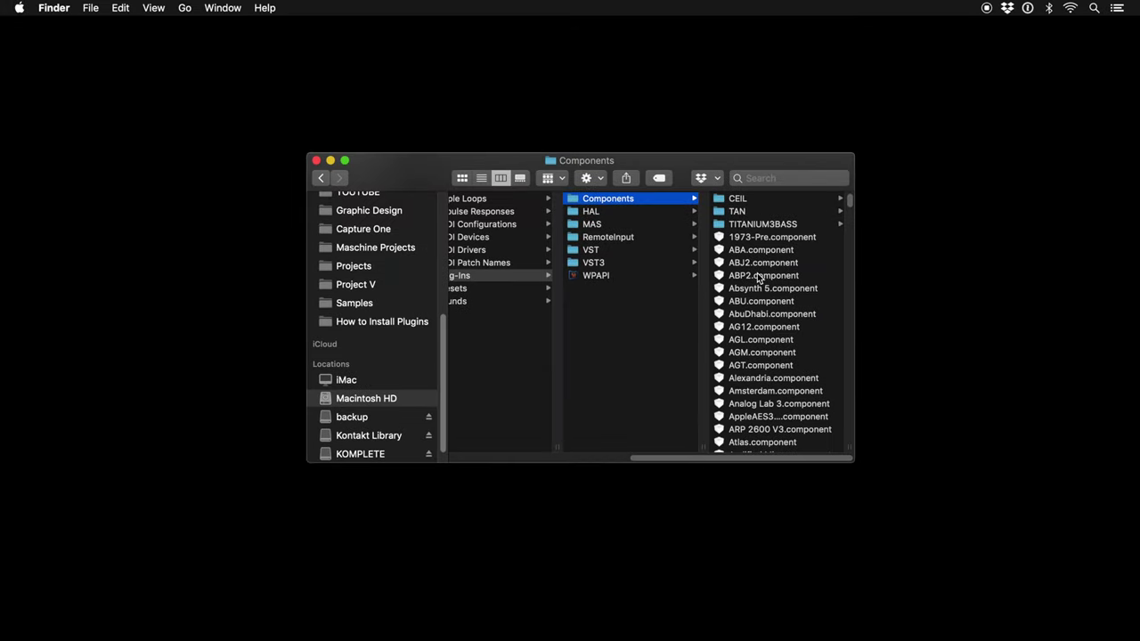
Open a second Finder window and place it beside the Components window
key(super+n)
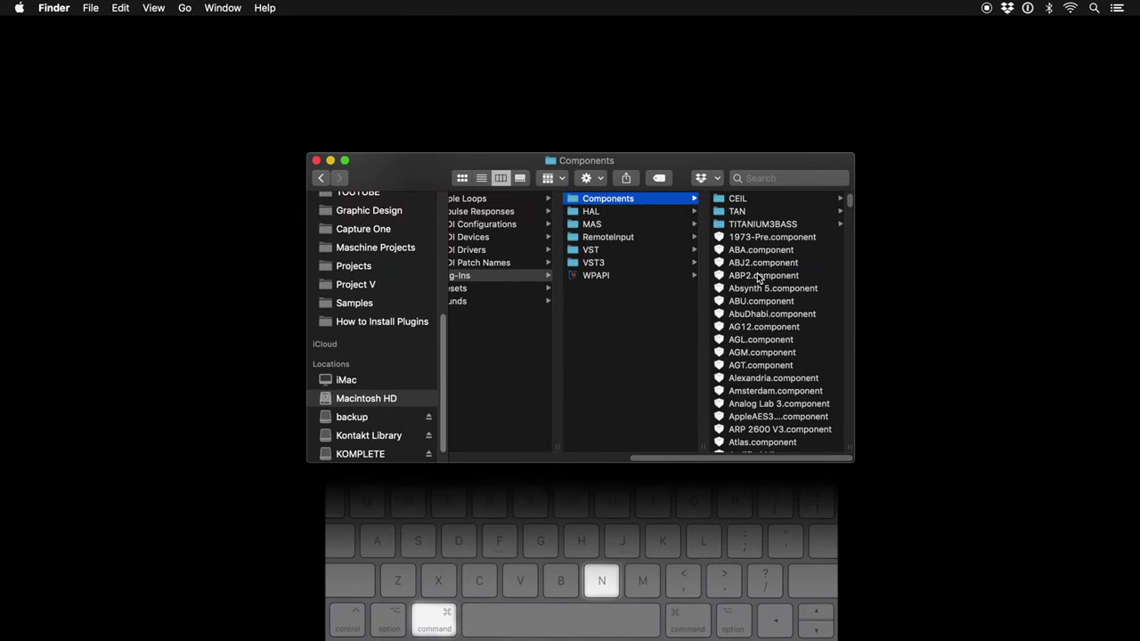
drag(405, 183, 661, 176)
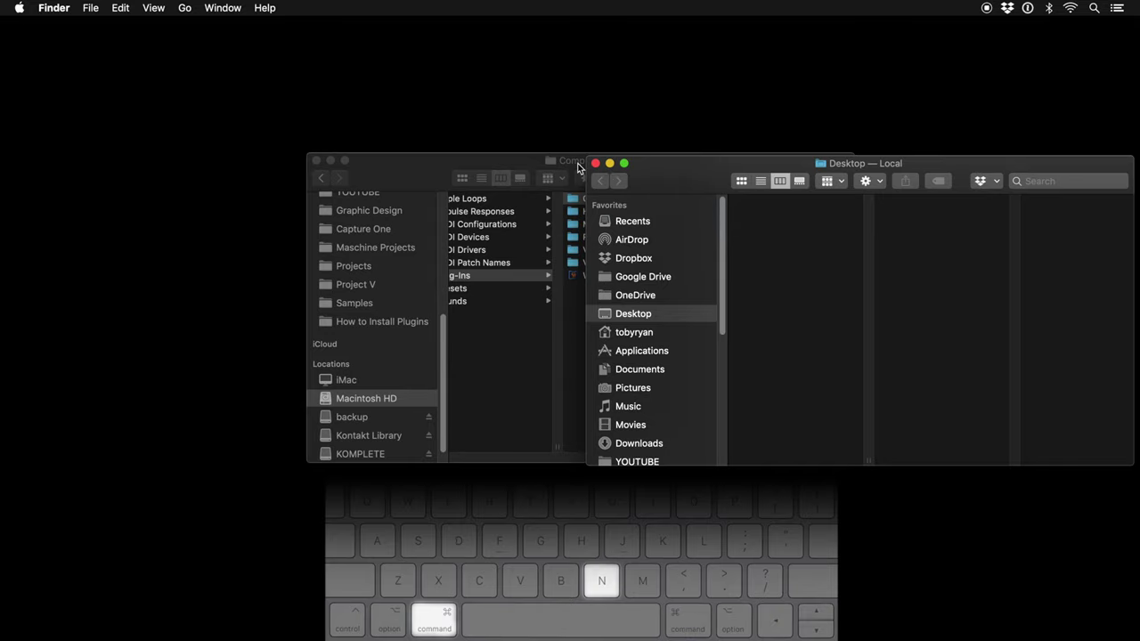
drag(579, 167, 276, 166)
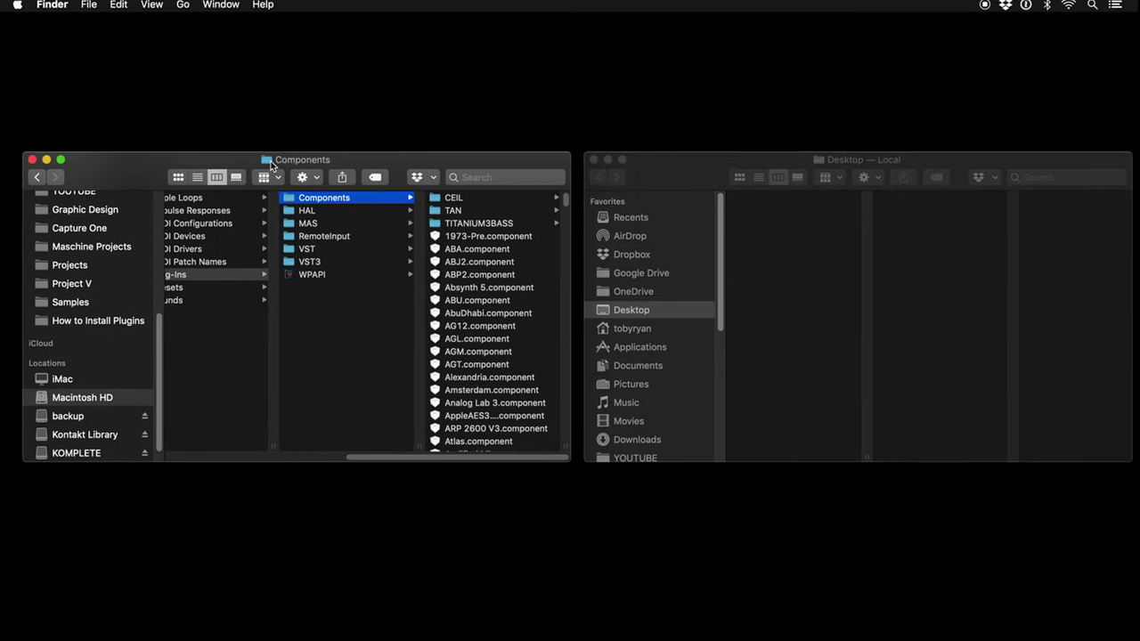
click(637, 439)
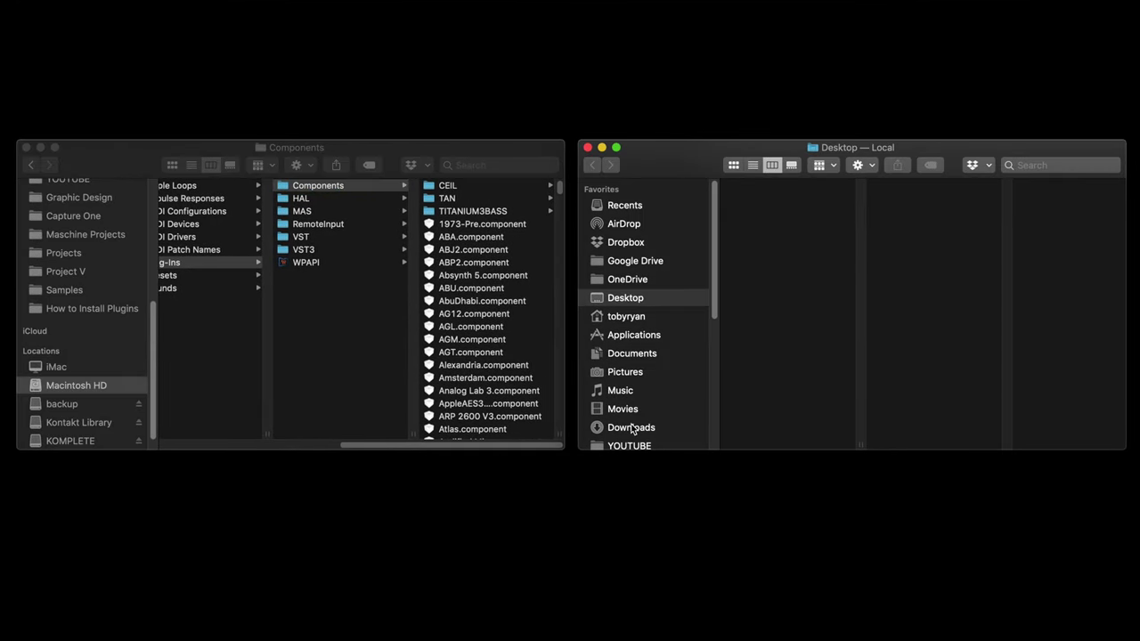
Copy magical8bitPlug.component from Downloads › magical8bitPlug_for_mac_ver0.4 into Components
click(631, 428)
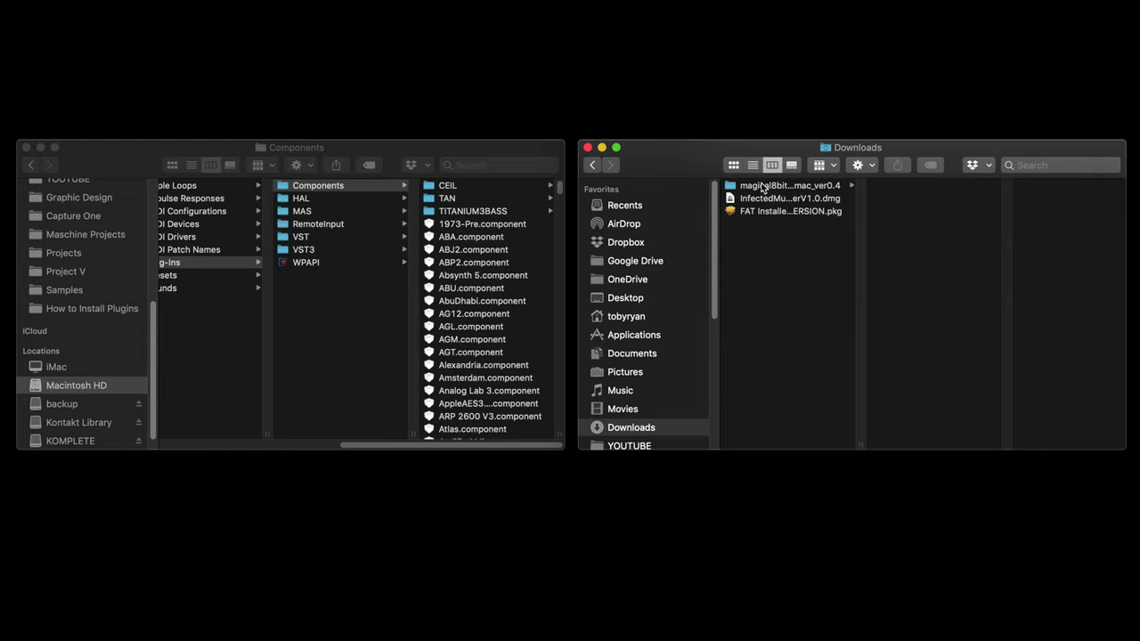
click(765, 186)
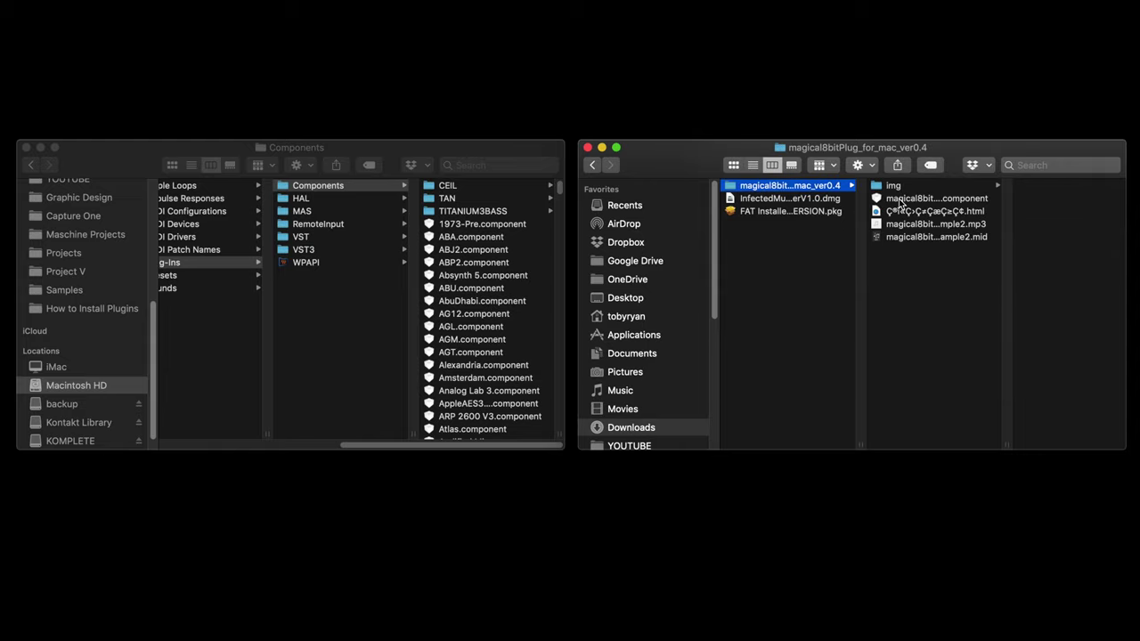
drag(899, 199, 458, 310)
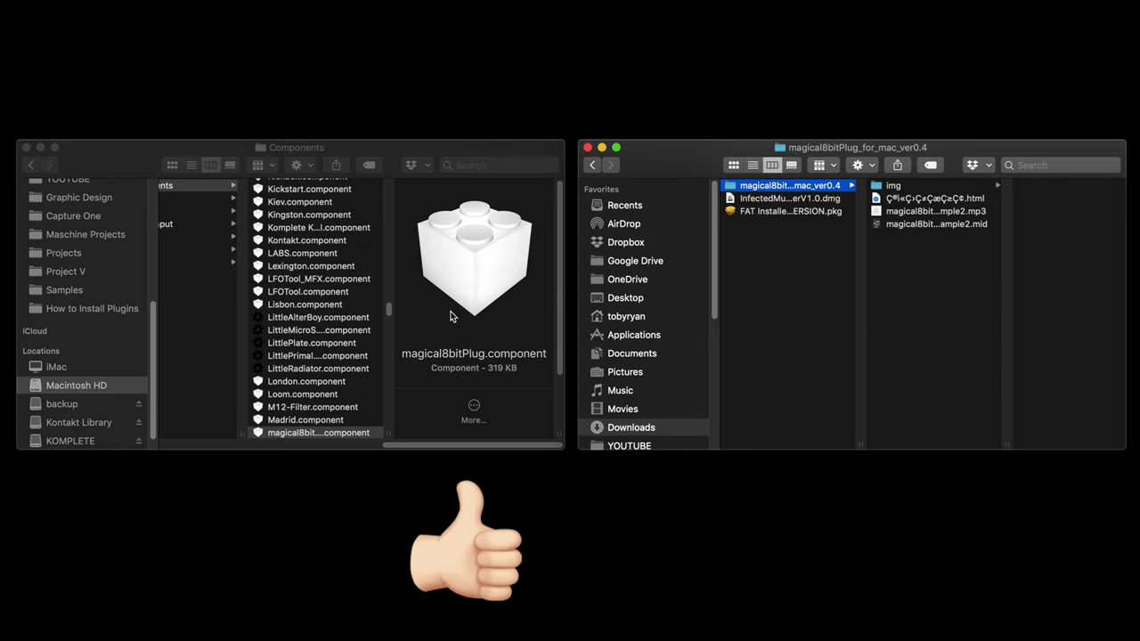
click(317, 432)
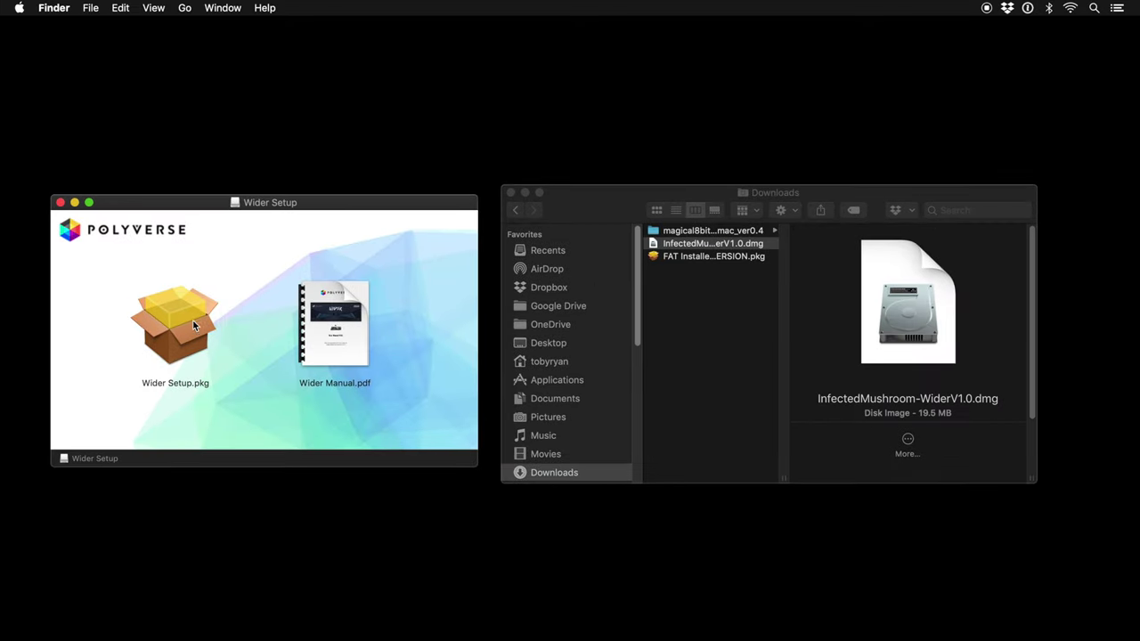
Run Wider Setup.pkg through the introduction and agree to the Wider licence
double_click(193, 325)
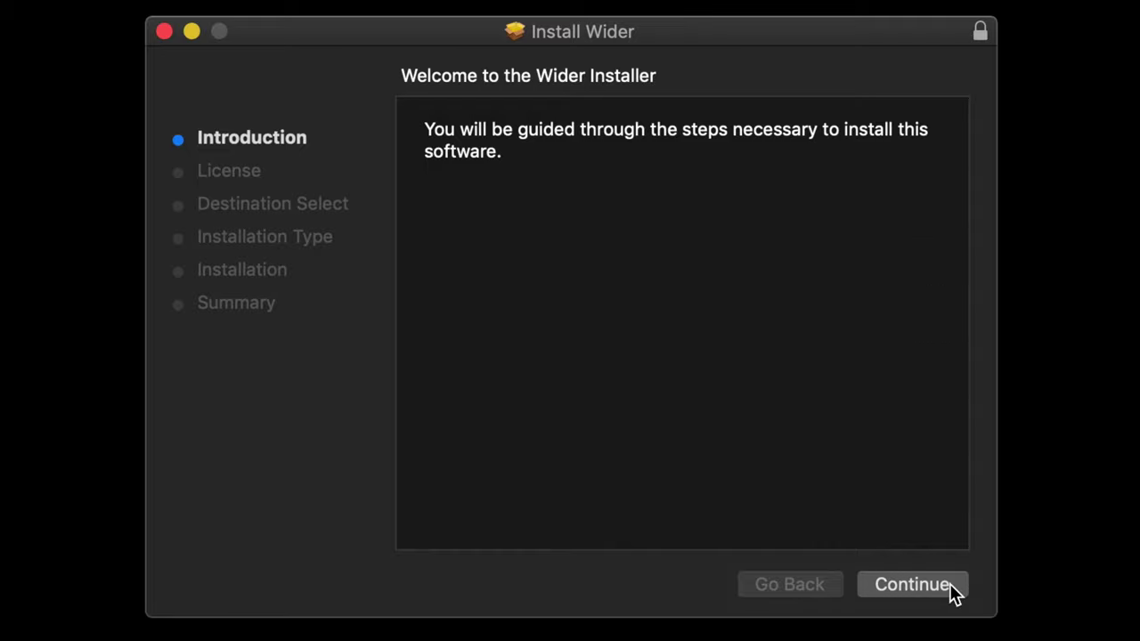
click(949, 583)
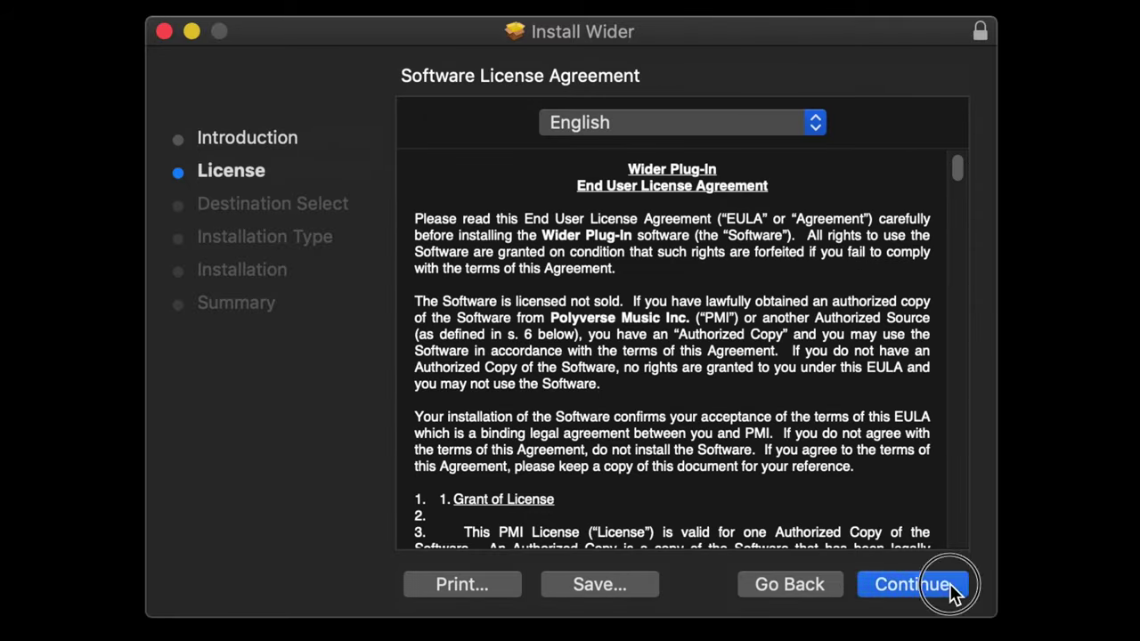
click(949, 583)
click(847, 253)
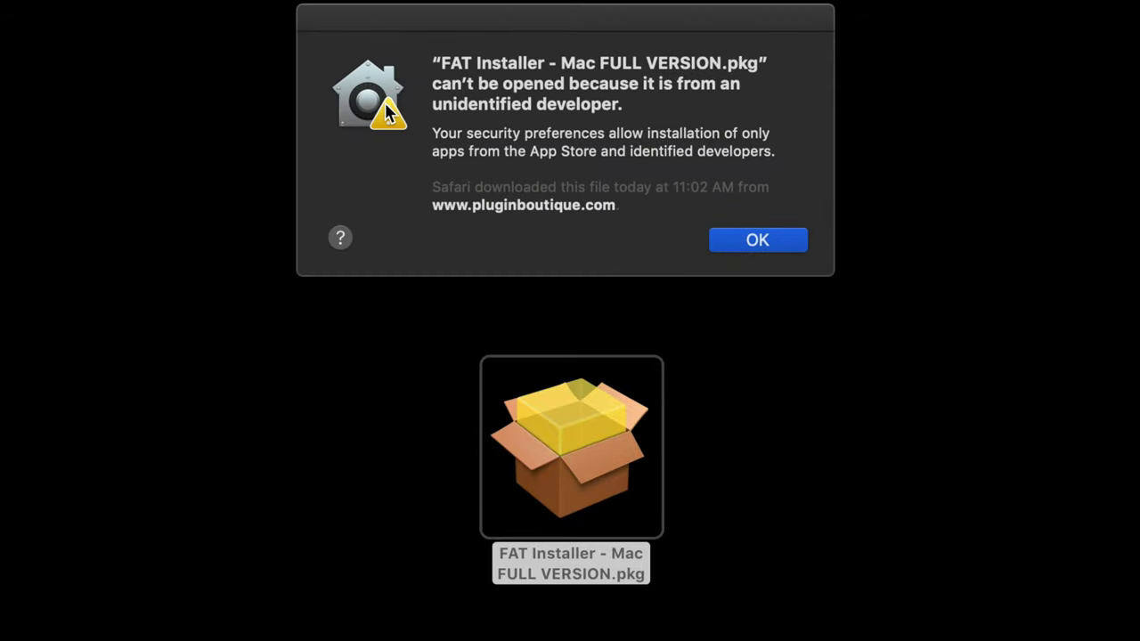
Override the unidentified-developer block to launch FAT Installer and pass its introduction
click(734, 248)
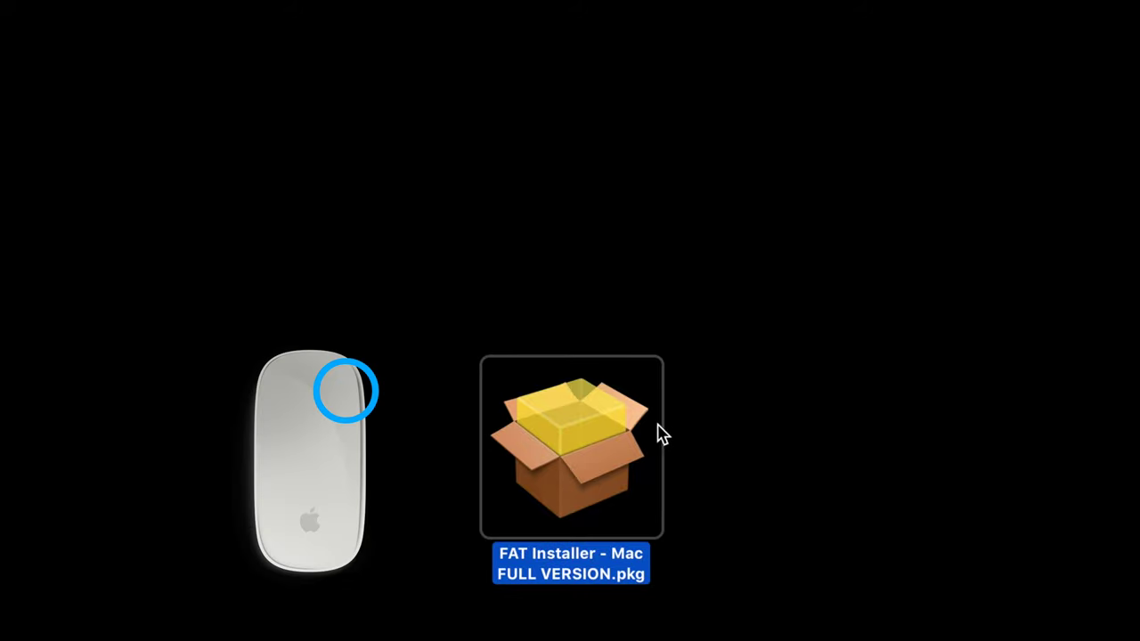
right_click(576, 437)
click(627, 326)
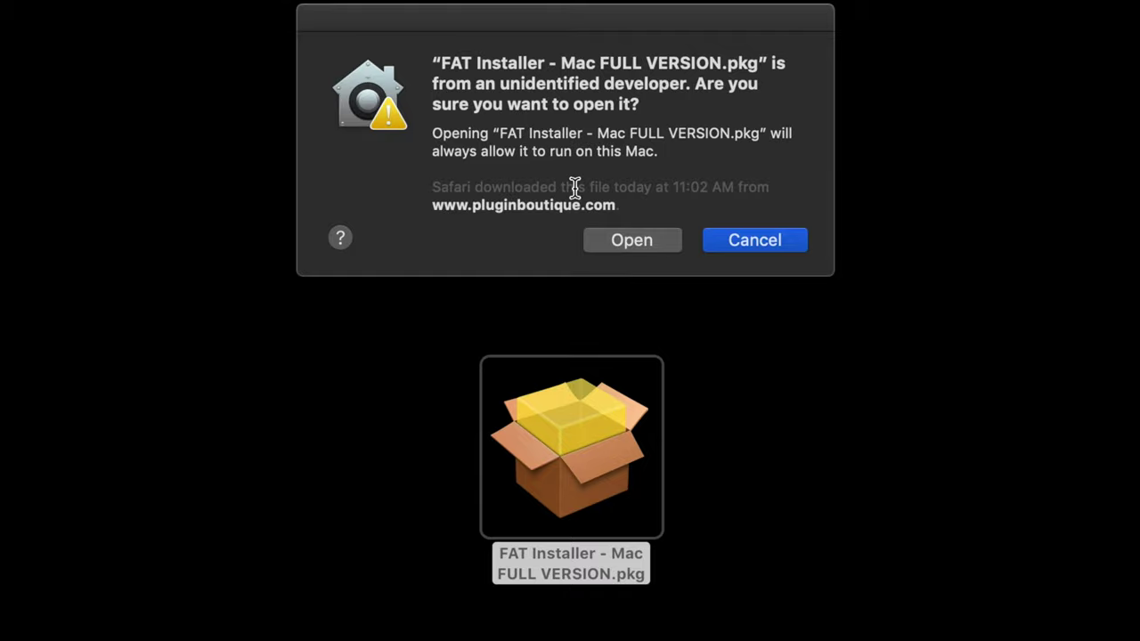
click(612, 243)
click(877, 578)
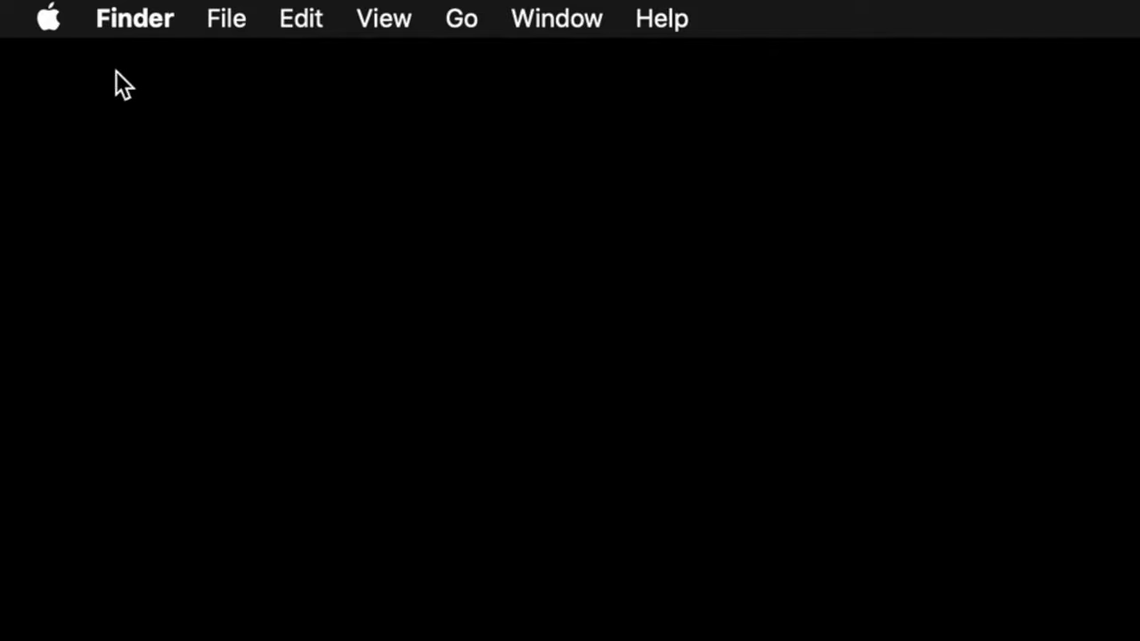
Restart the Mac from the Apple menu
click(55, 20)
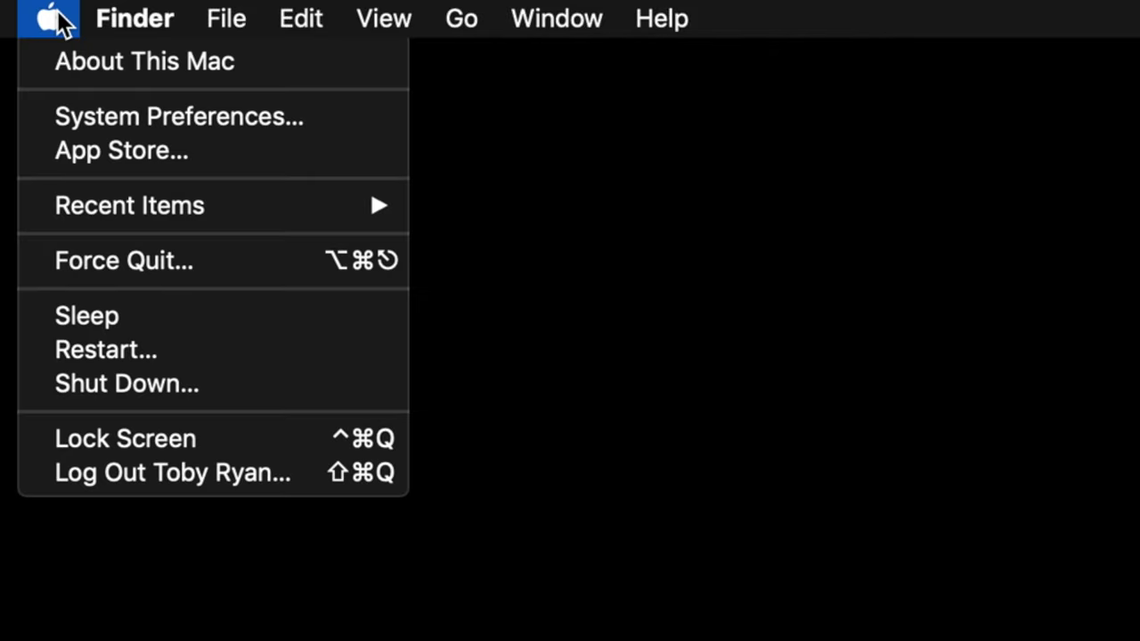
click(275, 364)
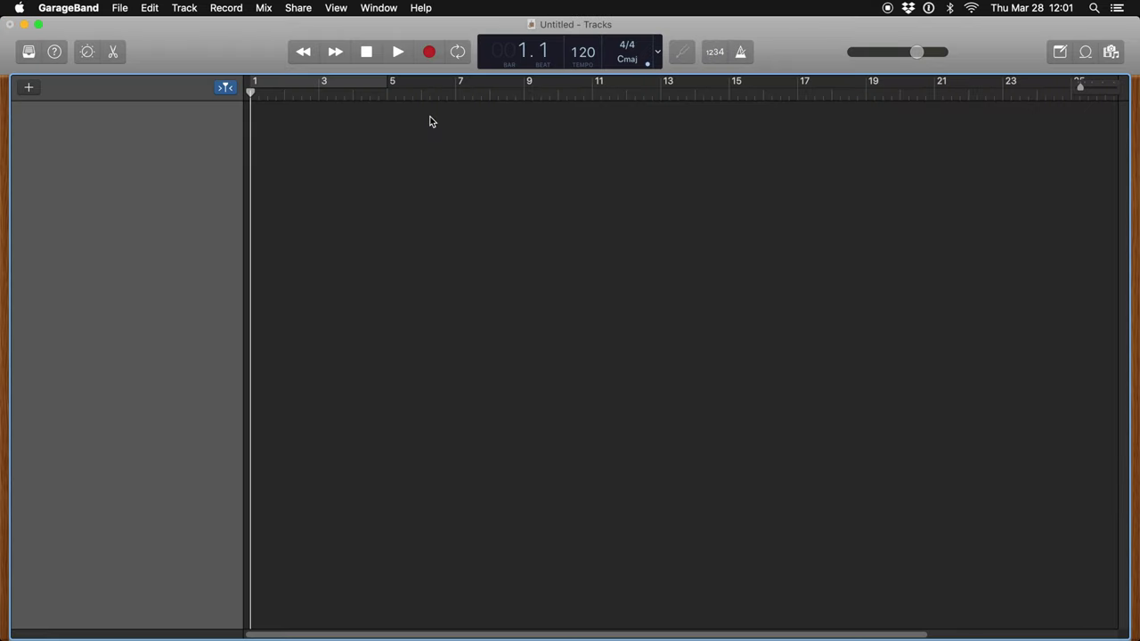
Create a new Software Instrument track and show its Smart Controls
double_click(346, 128)
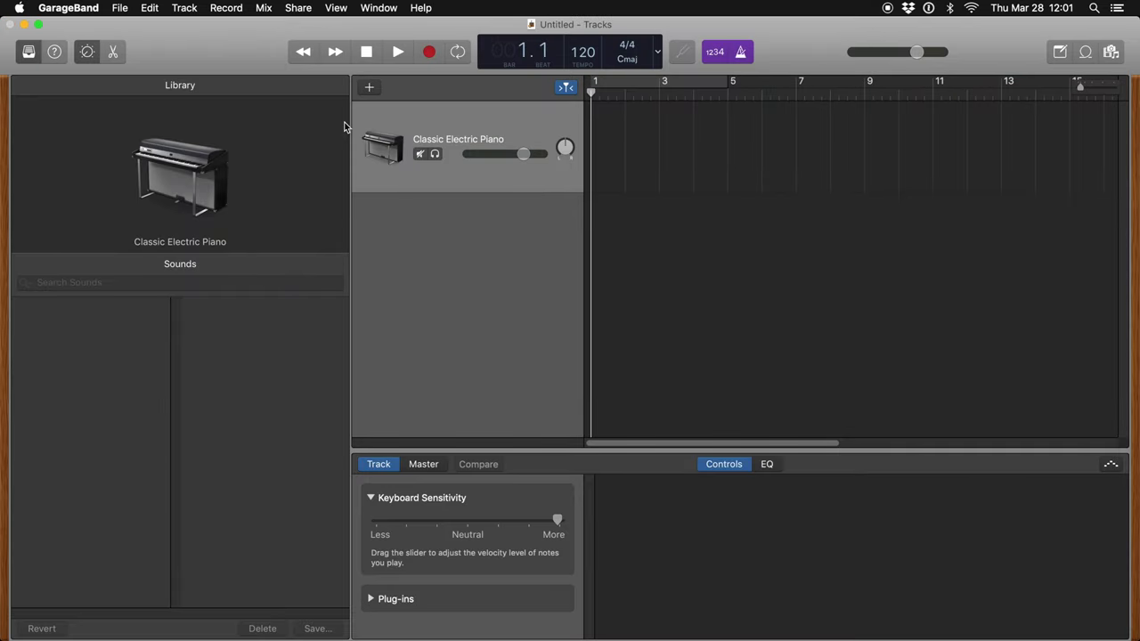
click(86, 53)
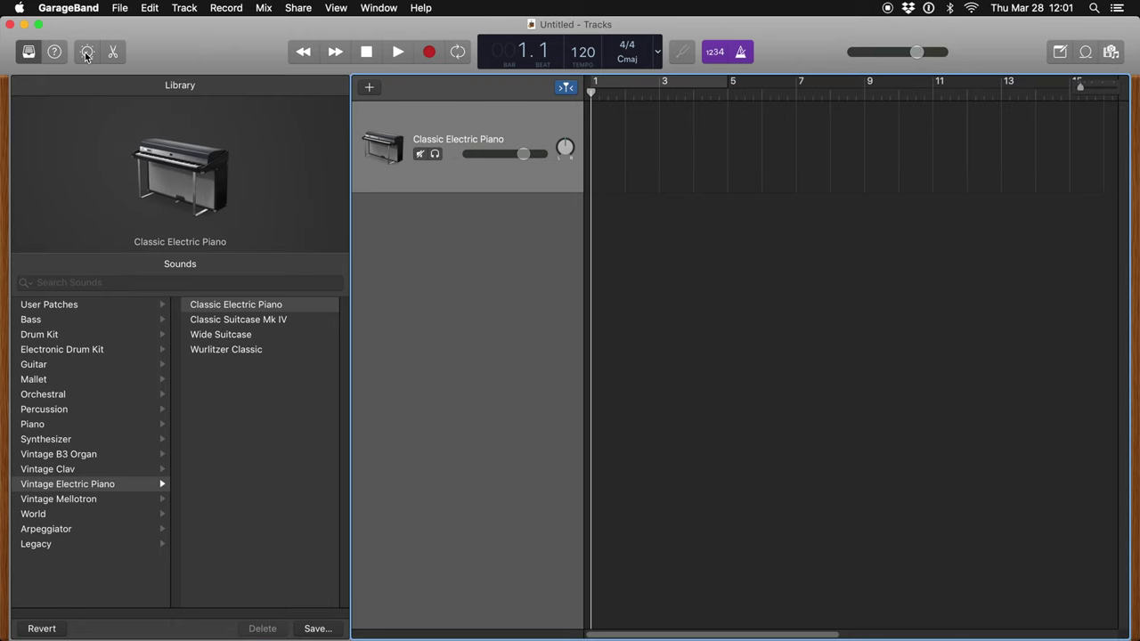
click(87, 53)
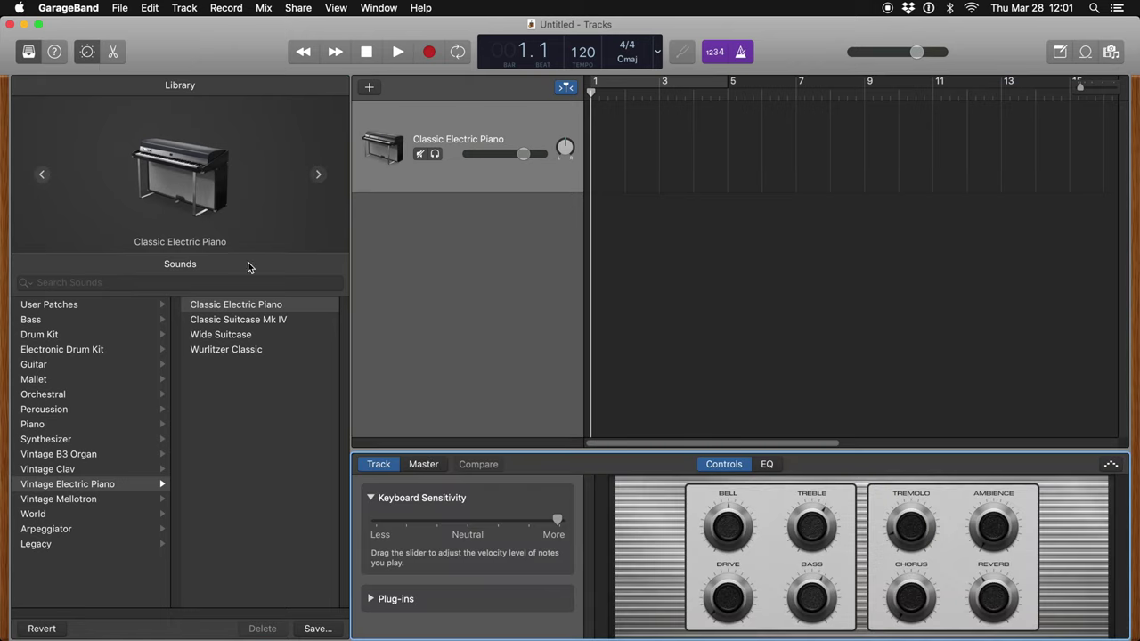
click(379, 465)
Load AU Instruments › YMCK › Magical 8bit Plug › Stereo as the track's instrument
click(372, 599)
scroll(592, 524, down, 5)
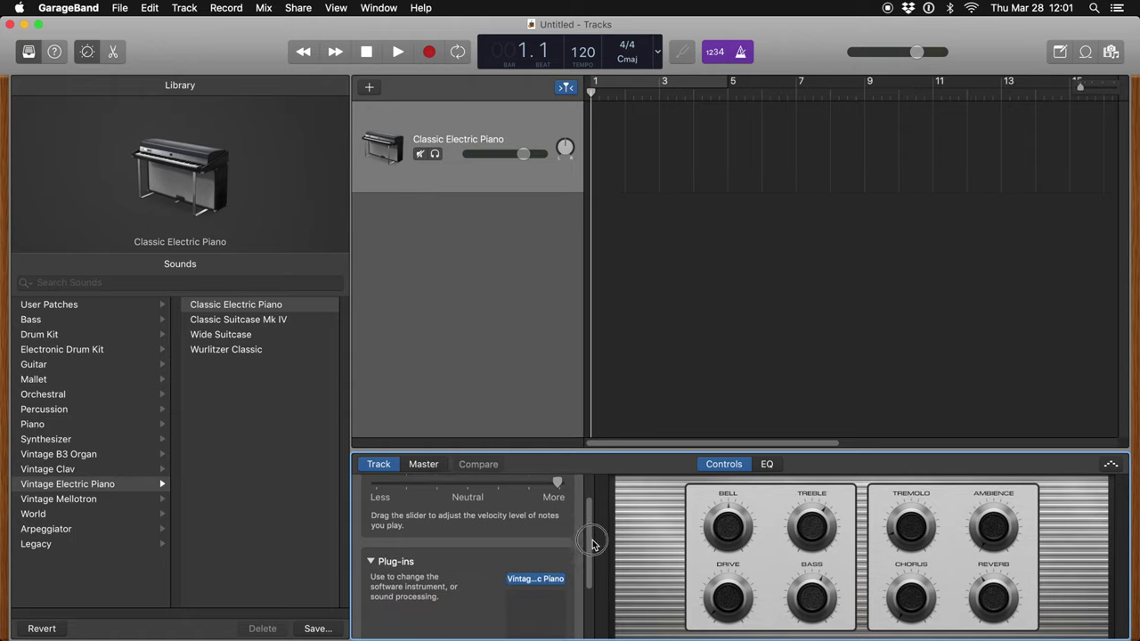
click(562, 514)
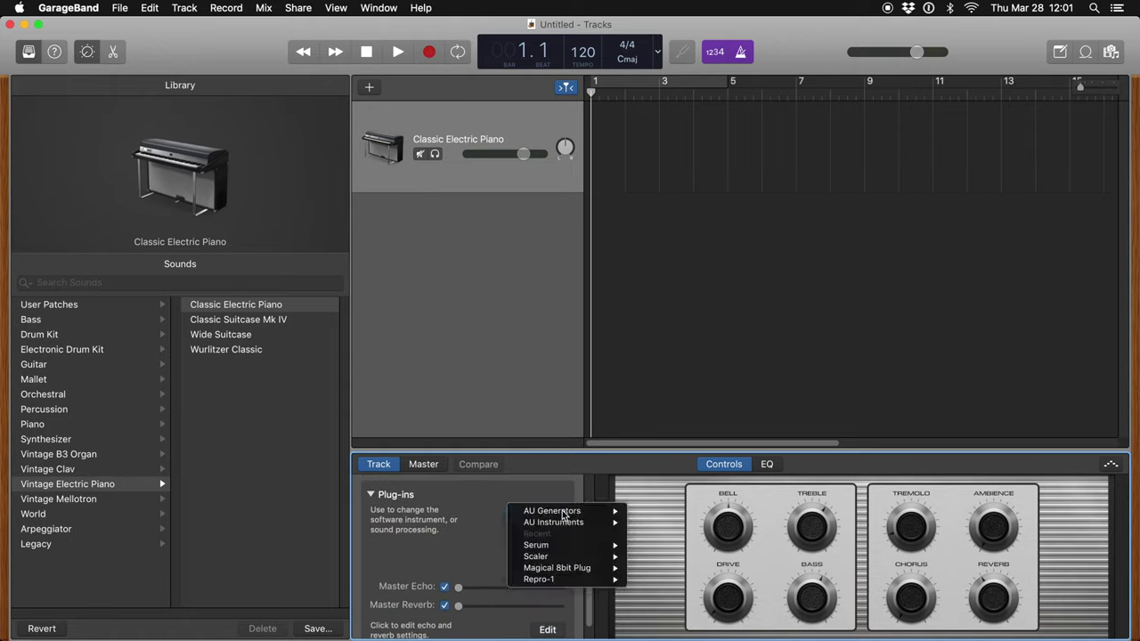
mouse_move(557, 523)
mouse_move(676, 526)
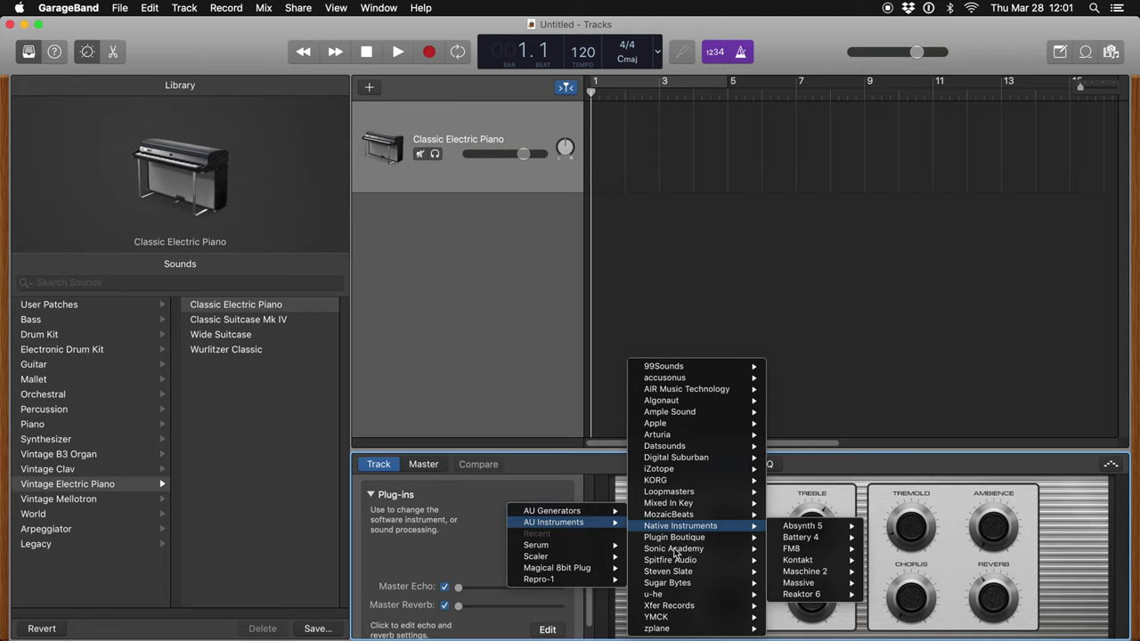
mouse_move(704, 616)
mouse_move(873, 620)
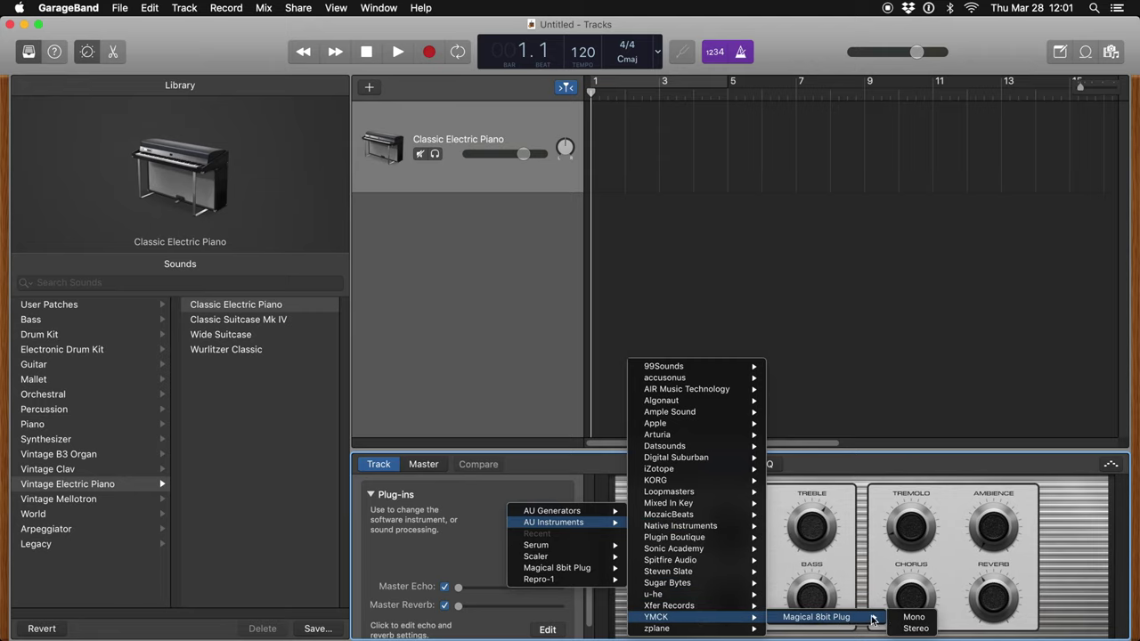
click(916, 628)
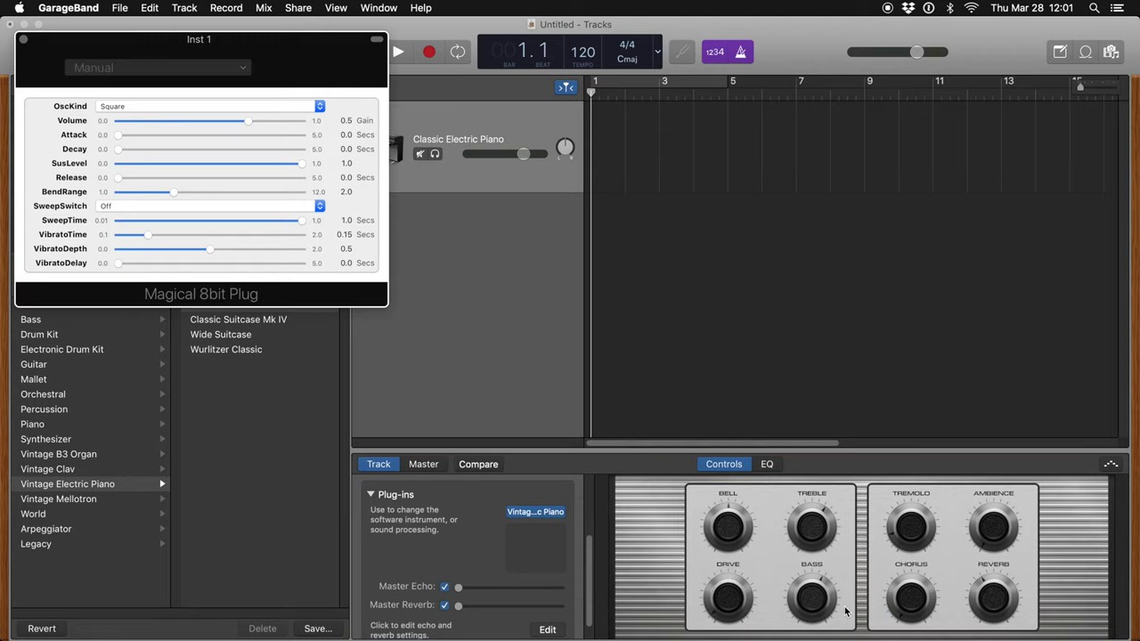
Browse the effect plug-in categories, such as Amps and Pedals, without adding one
click(553, 528)
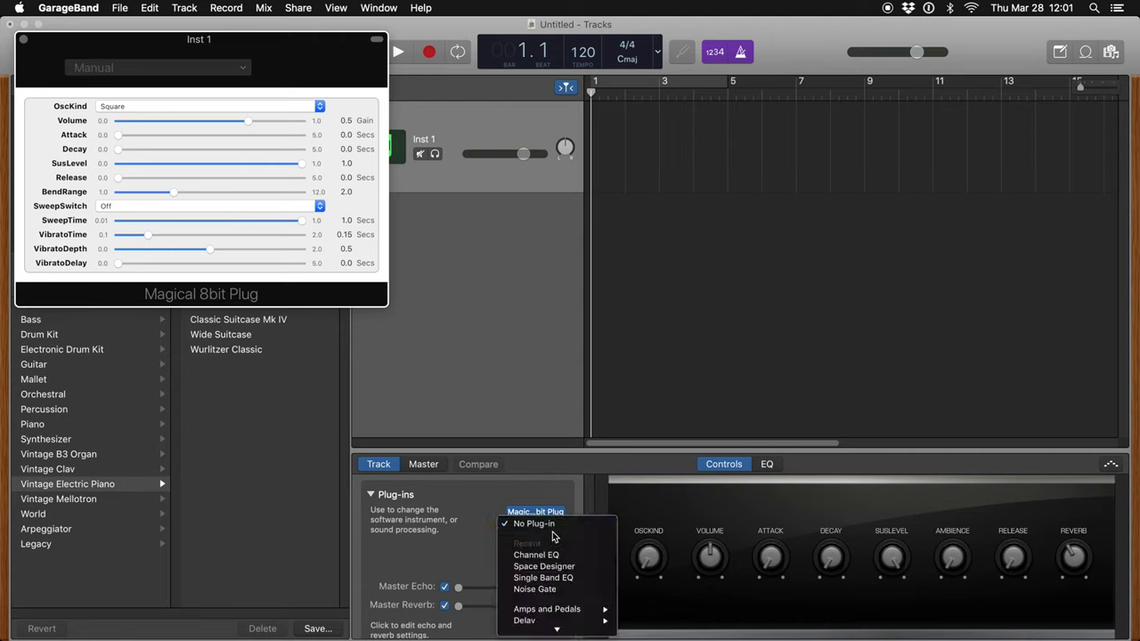
mouse_move(554, 632)
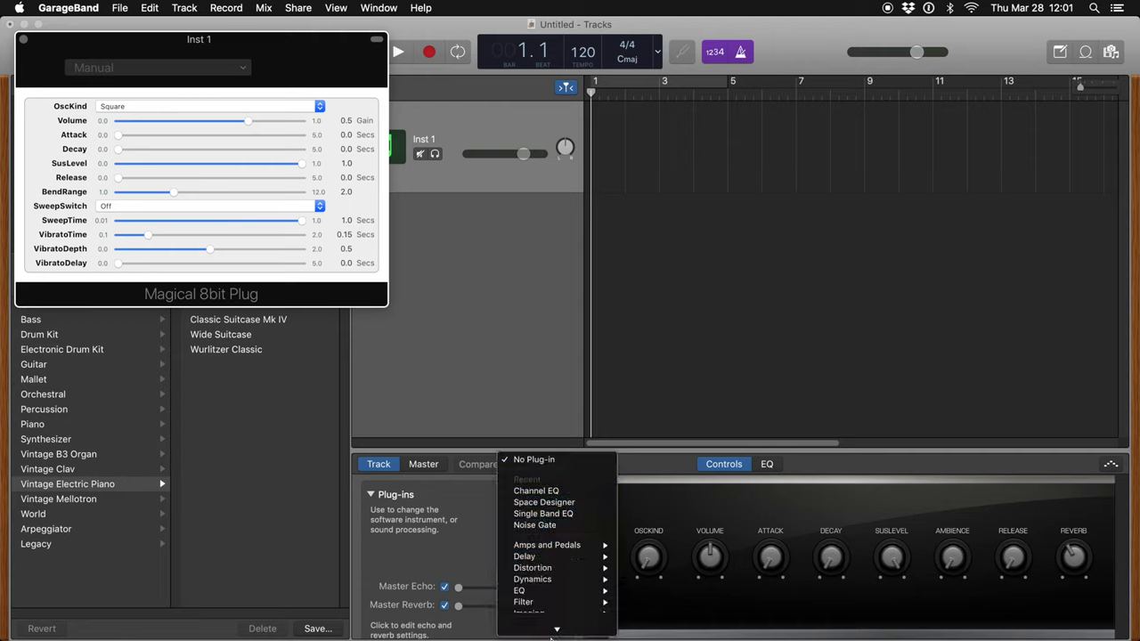
mouse_move(544, 485)
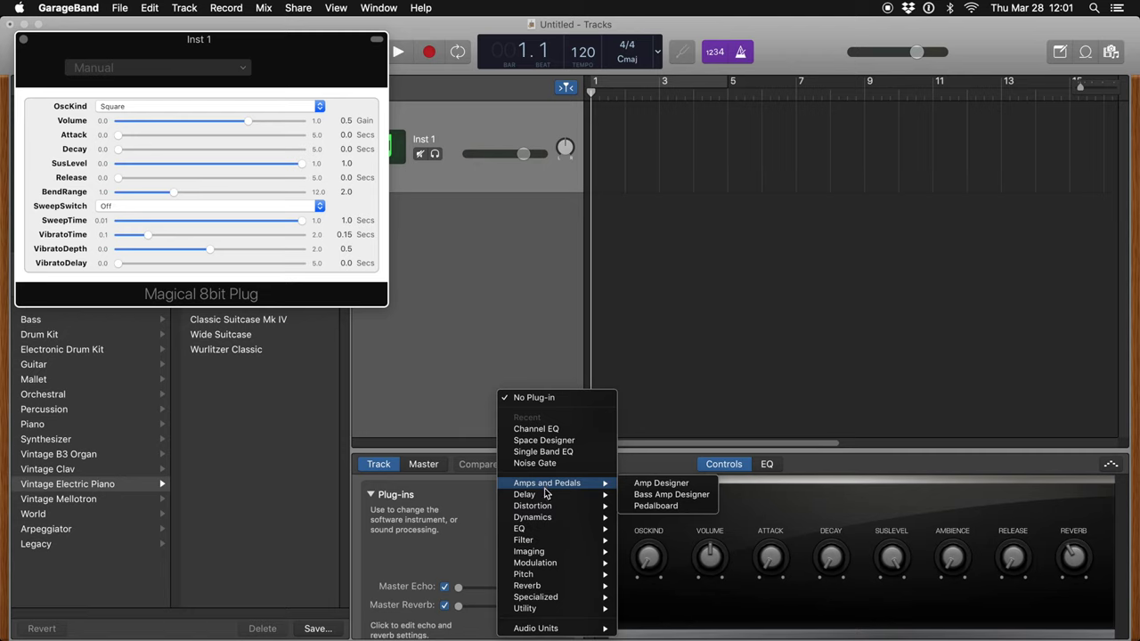